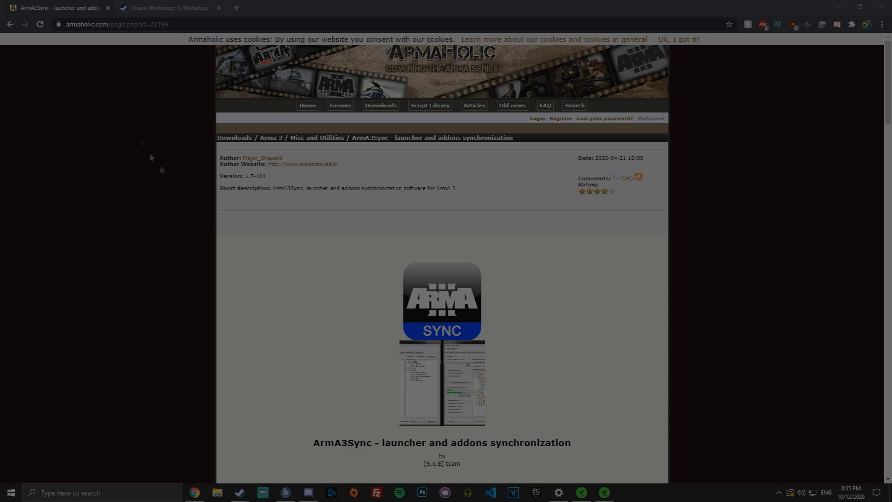
Step: Find the ArmA3Sync download link on Armaholic, and switch to Discord to locate the Arma 3 Sync repo address in server-information
scroll(456, 232, down, 3)
scroll(336, 309, down, 20)
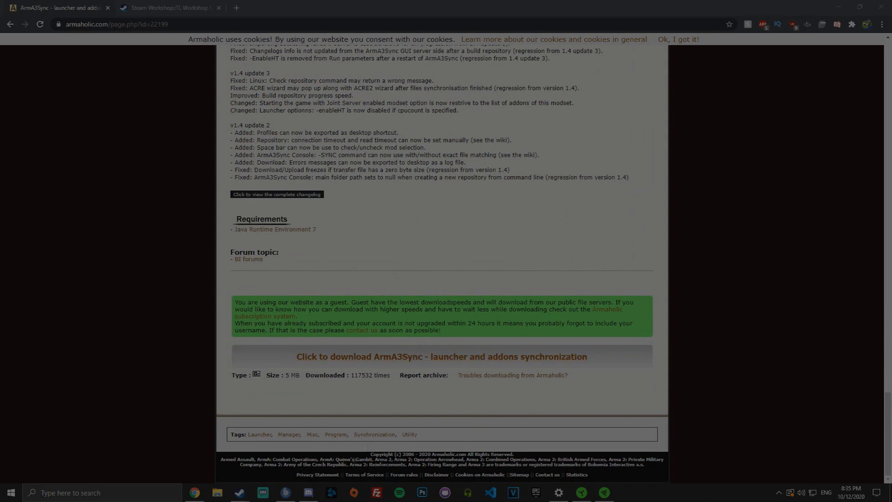
click(309, 492)
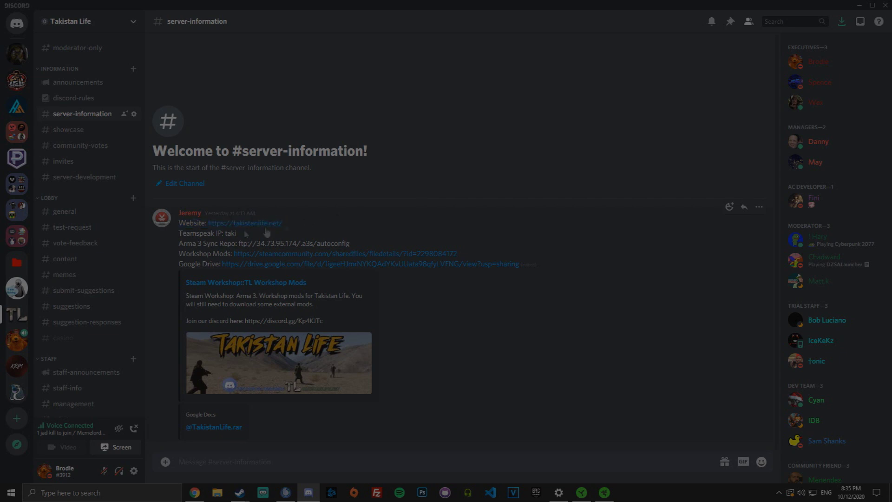
drag(179, 243, 243, 239)
click(217, 233)
click(320, 264)
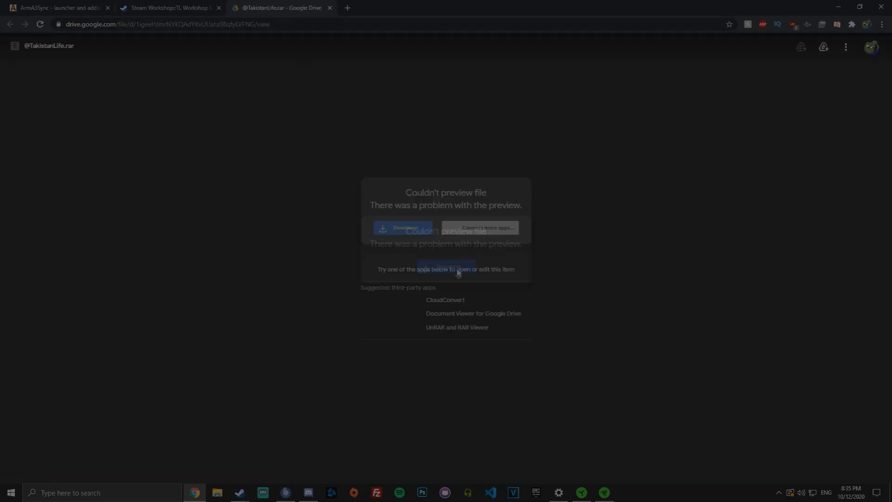
click(400, 229)
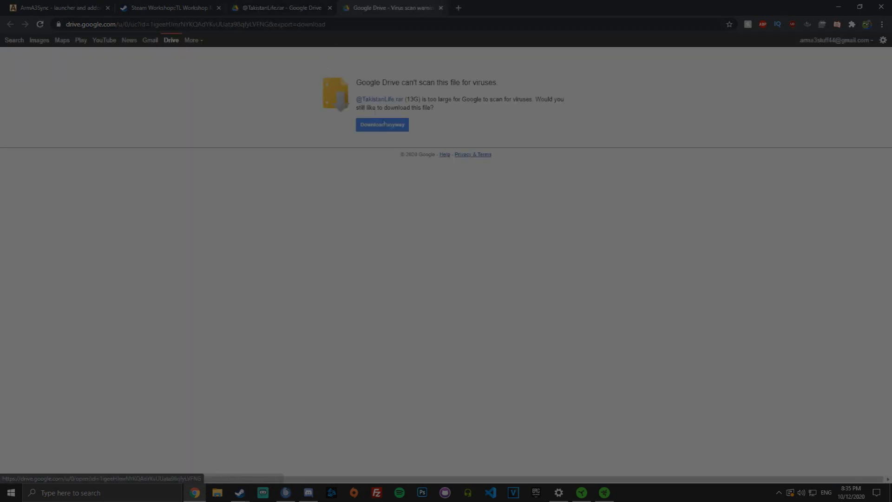
drag(405, 99, 421, 99)
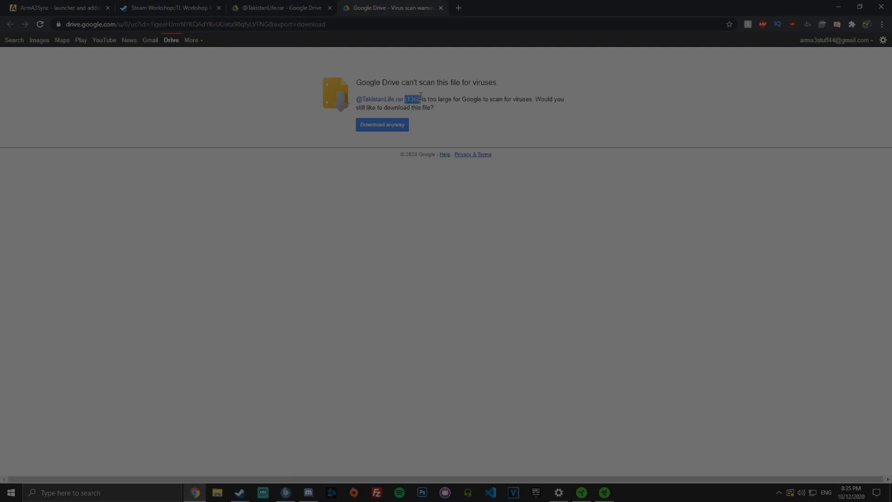
click(416, 99)
click(330, 8)
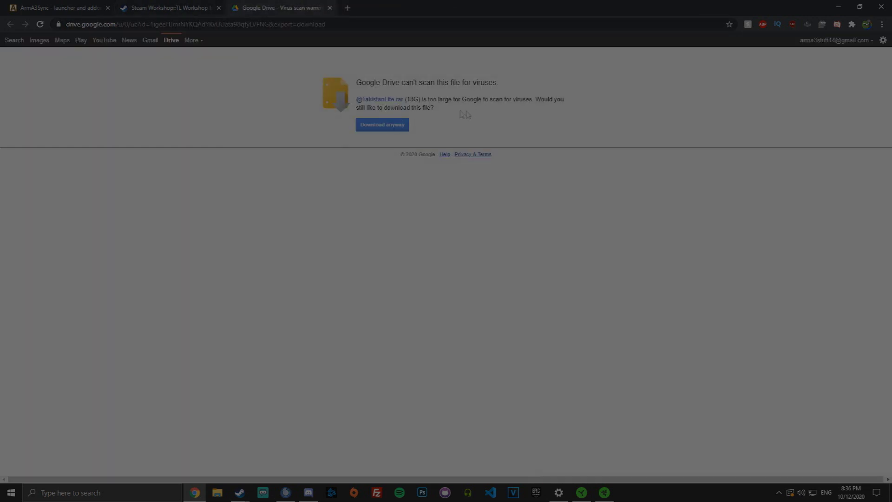
drag(463, 111, 320, 45)
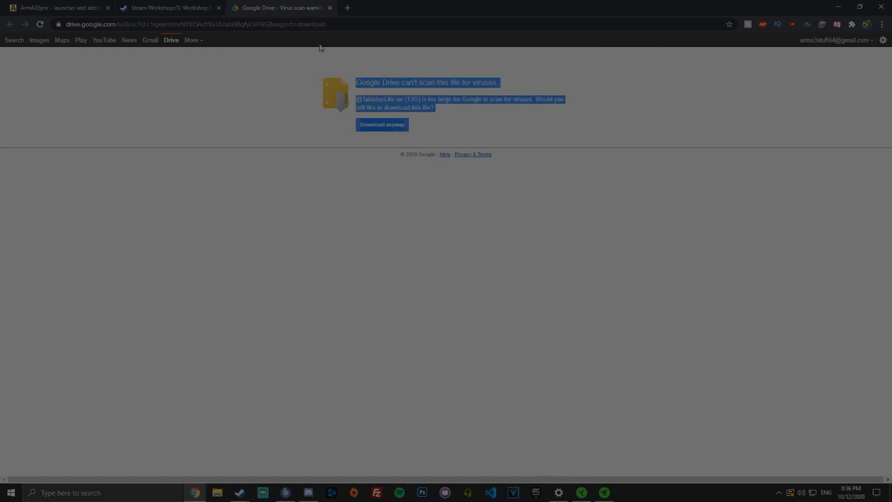
click(320, 48)
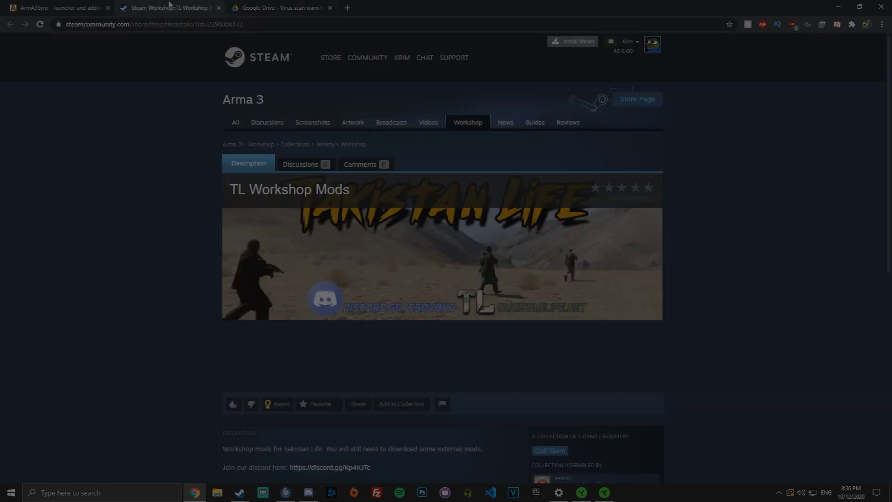
Step: Examine the mods in the TL Workshop Mods collection on Steam Workshop and return to the Google Drive download page
click(64, 6)
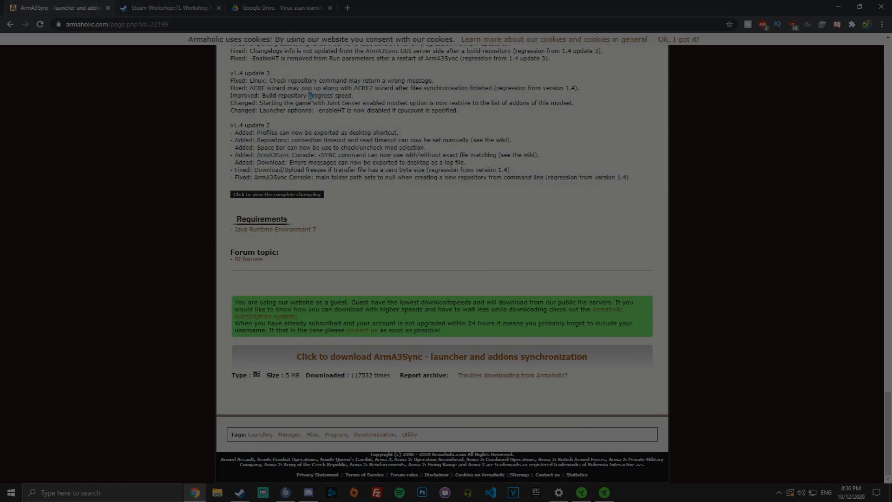
click(168, 6)
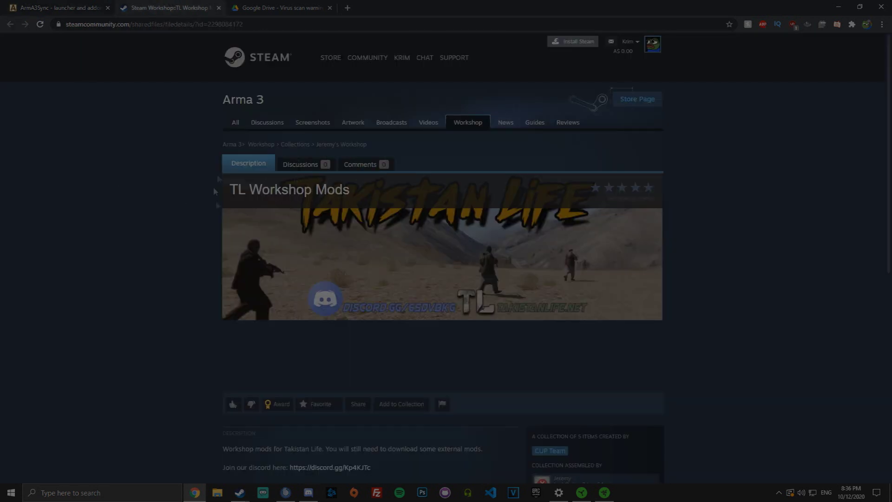
scroll(233, 204, down, 7)
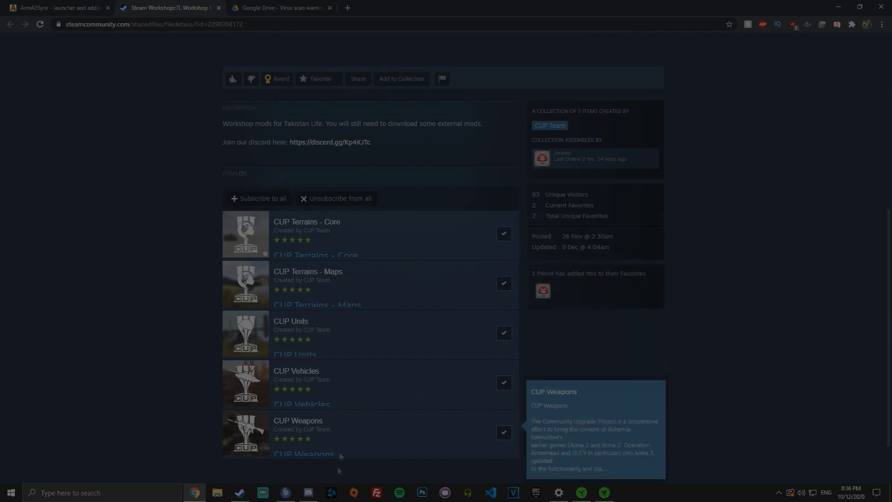
click(308, 493)
click(302, 492)
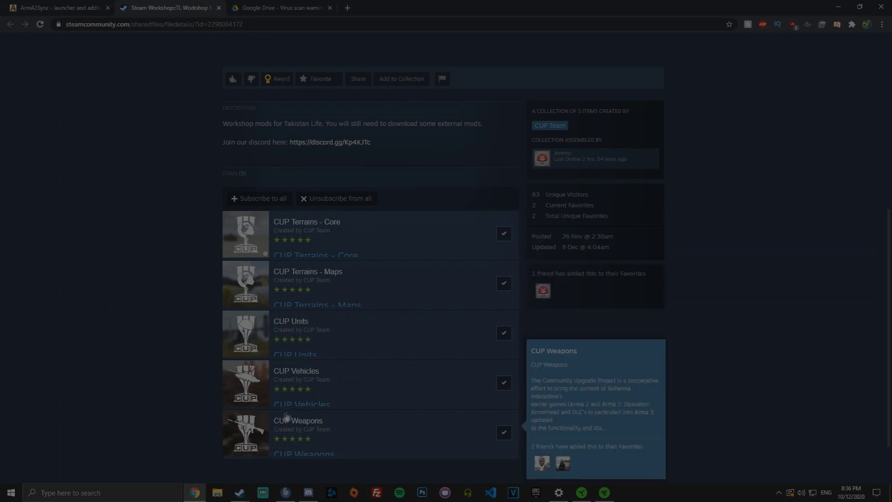
scroll(439, 209, up, 6)
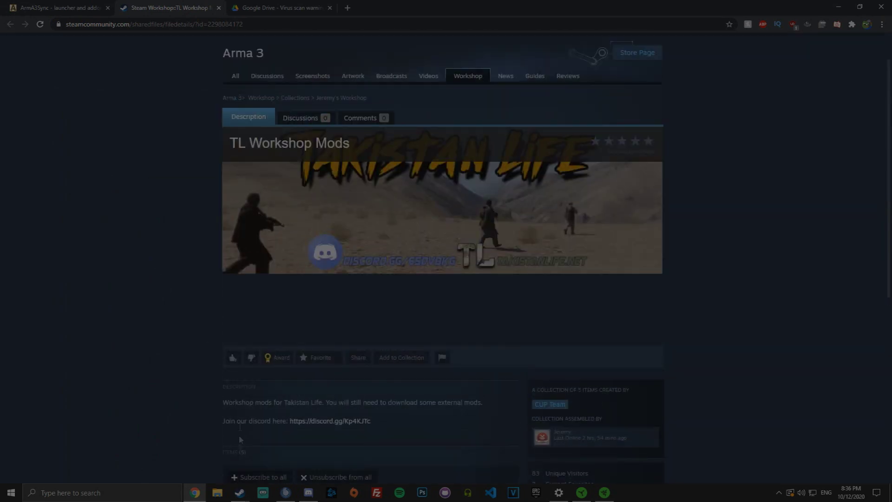
click(258, 9)
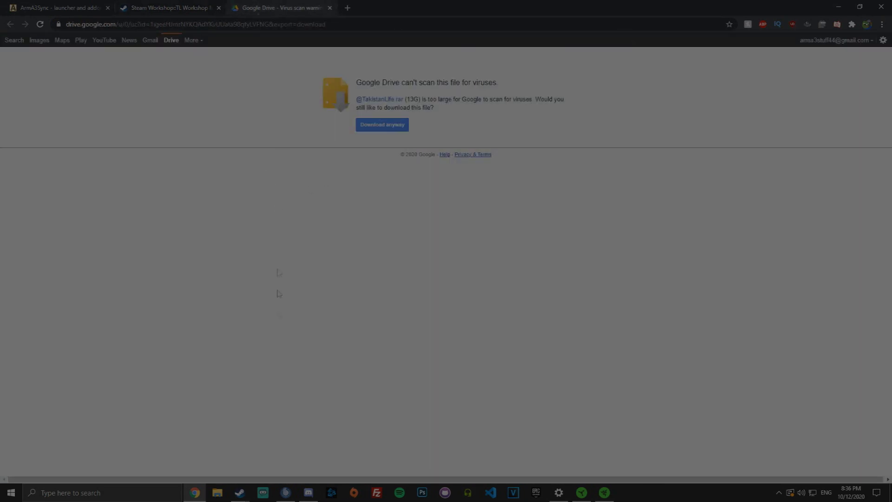
Step: Launch ArmA3Sync and allow it to make changes to the device
click(8, 497)
text(arma3)
key(Return)
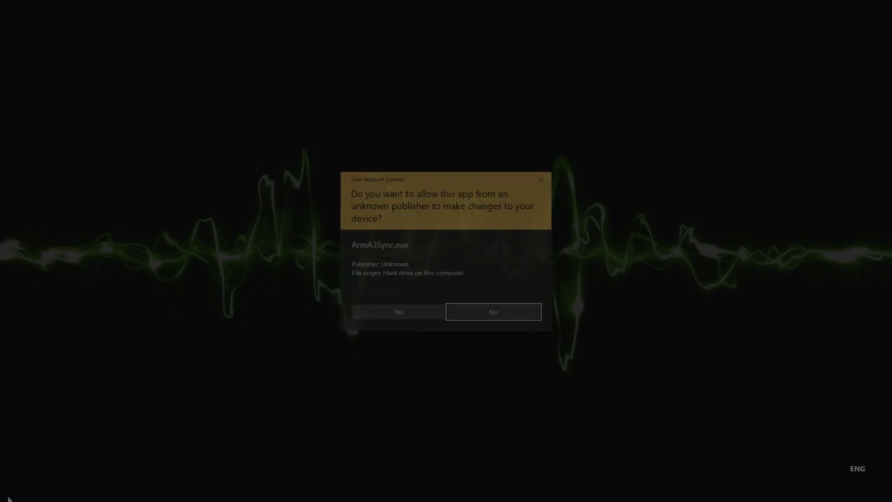
click(395, 312)
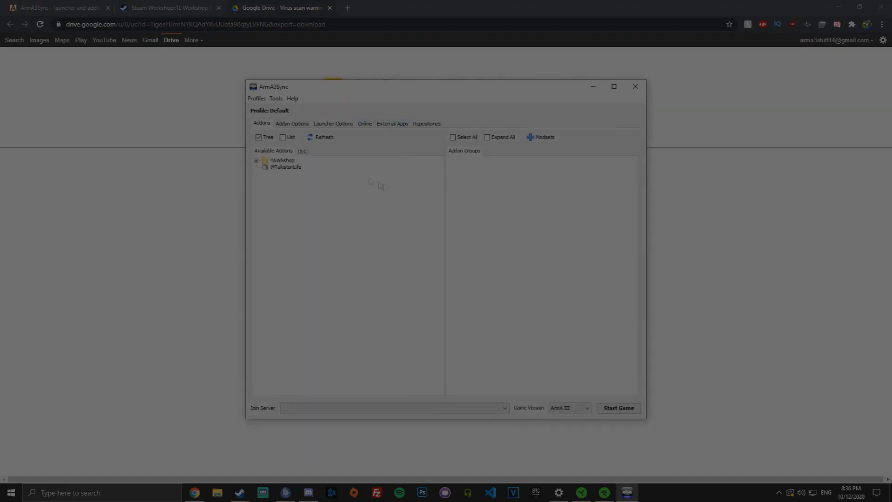
Step: Add C:\Program Files (x86)\Steam\steamapps\common\Arma 3 as an addon search directory
click(297, 125)
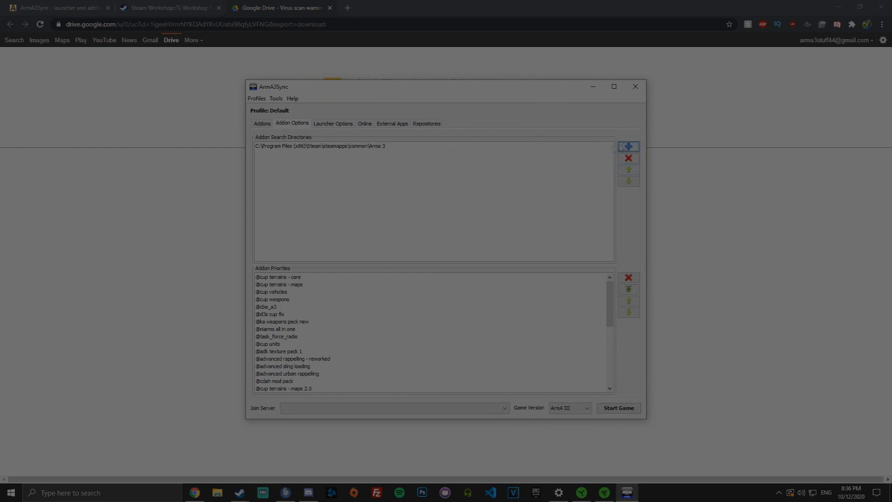
click(624, 147)
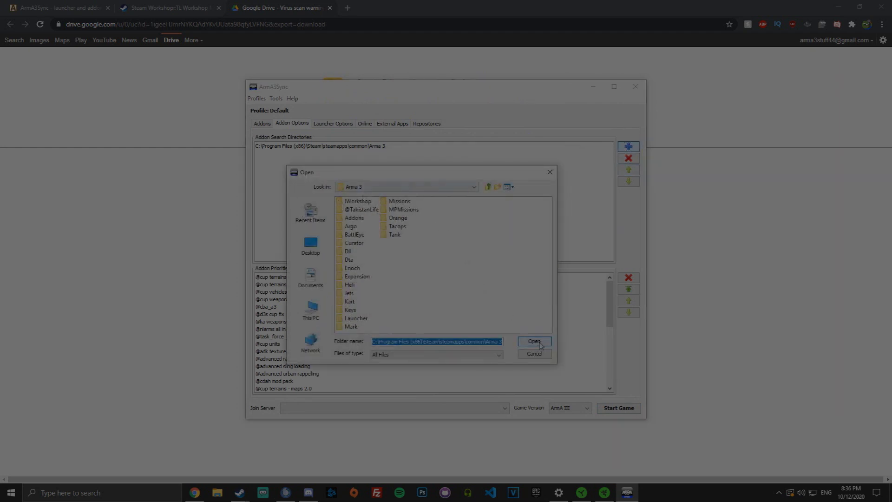
click(539, 344)
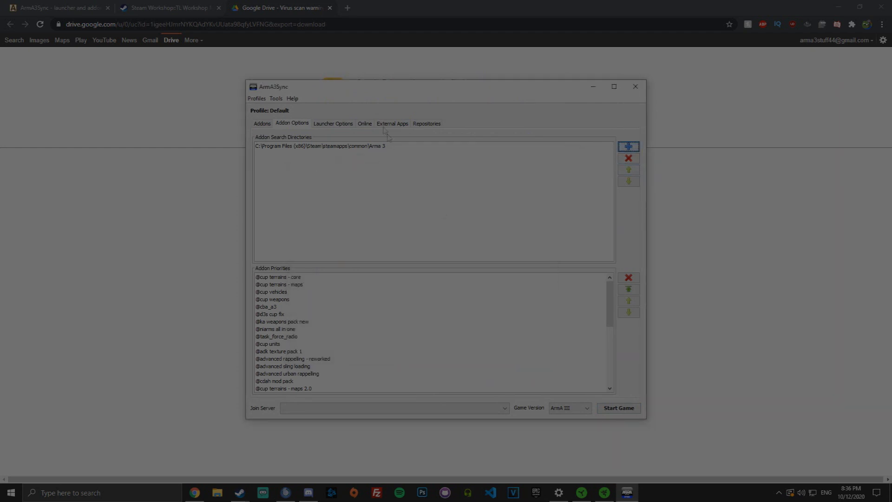
Step: Show the addon repositories and select the Takistan Life repository
click(422, 124)
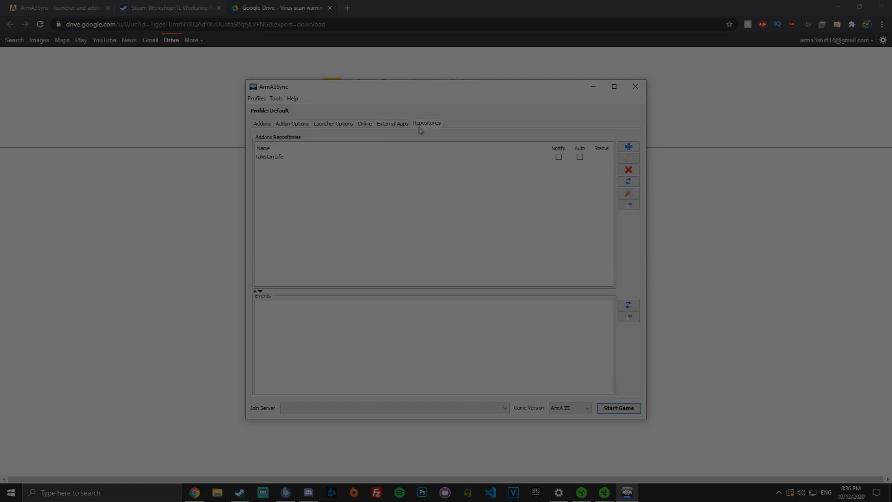
click(325, 157)
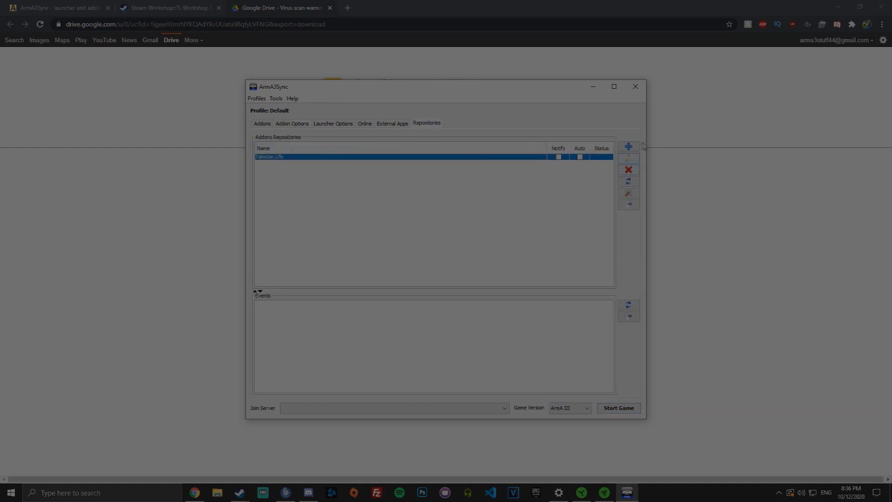
click(628, 147)
click(308, 493)
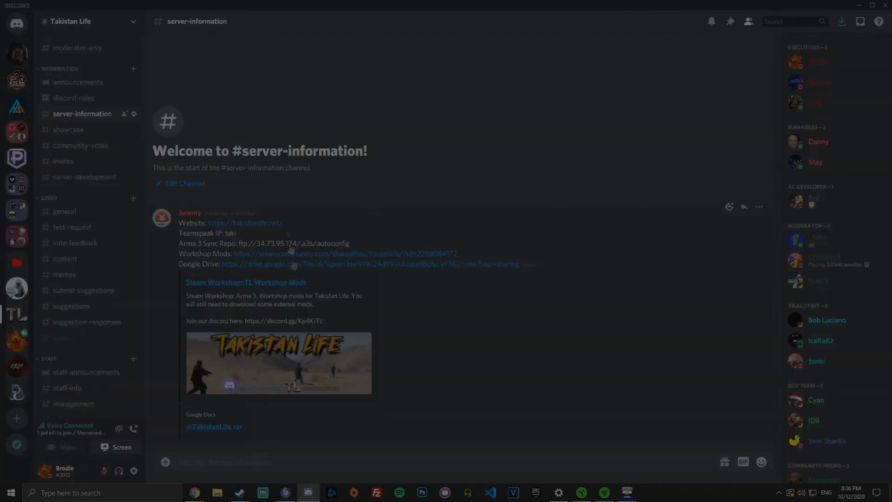
mouse_move(371, 247)
mouse_down()
mouse_move(239, 244)
mouse_move(355, 245)
mouse_up()
click(626, 492)
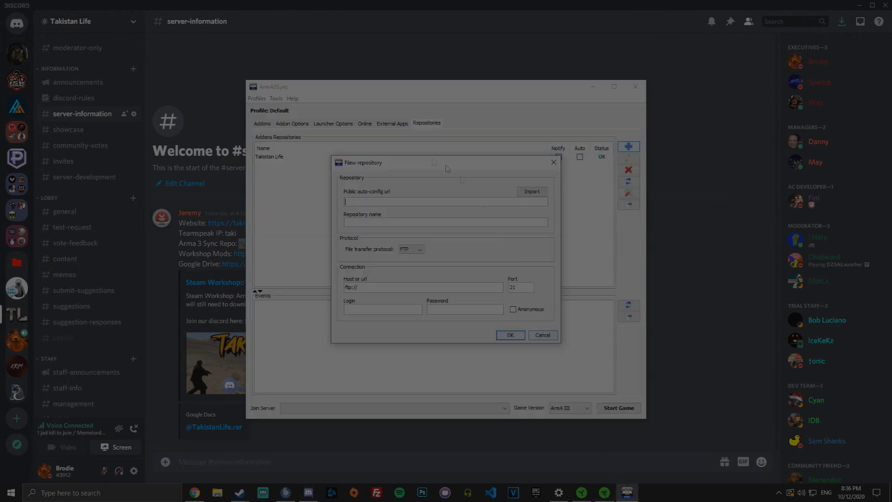
click(390, 198)
click(553, 162)
Step: Open the Takistan Life repository to access its addon downloads
click(489, 159)
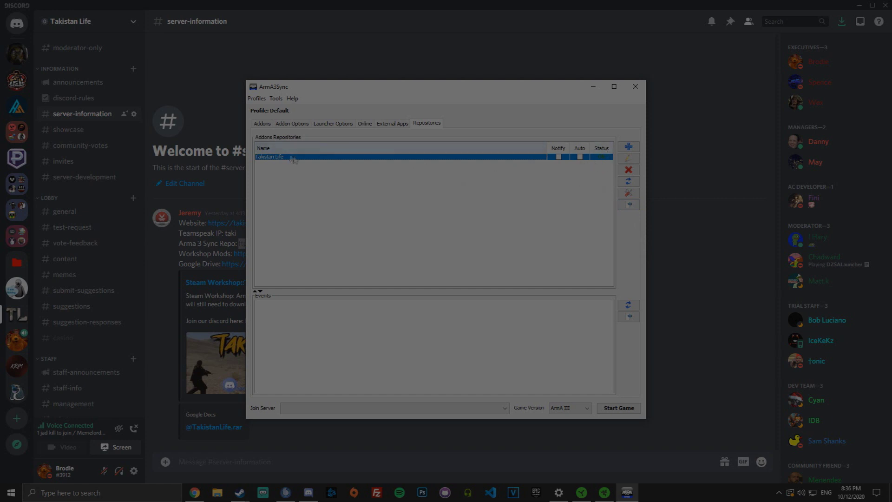
click(627, 206)
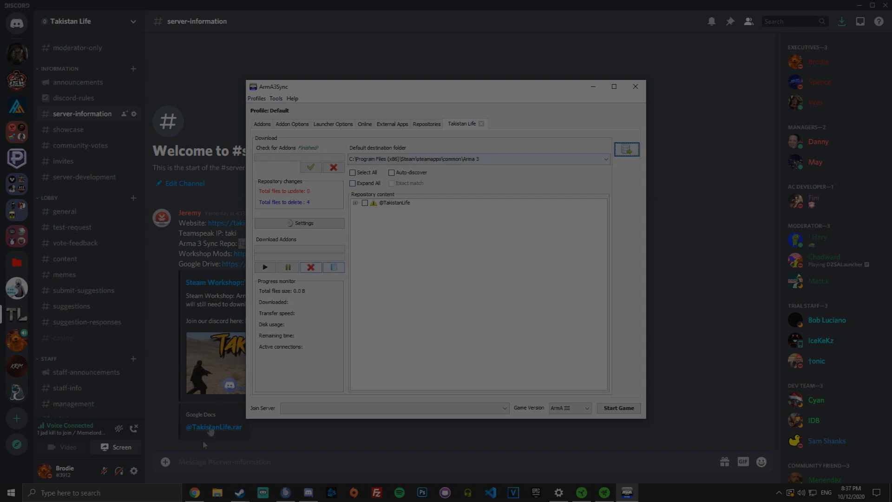
click(217, 492)
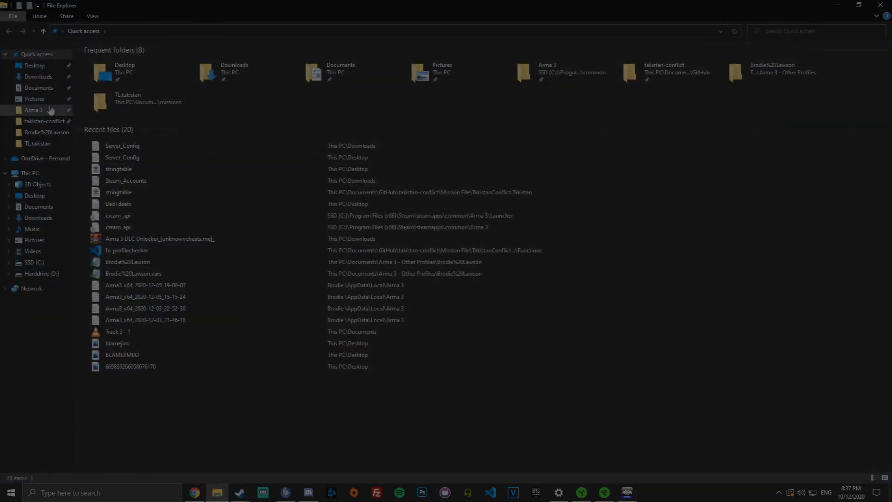
click(51, 110)
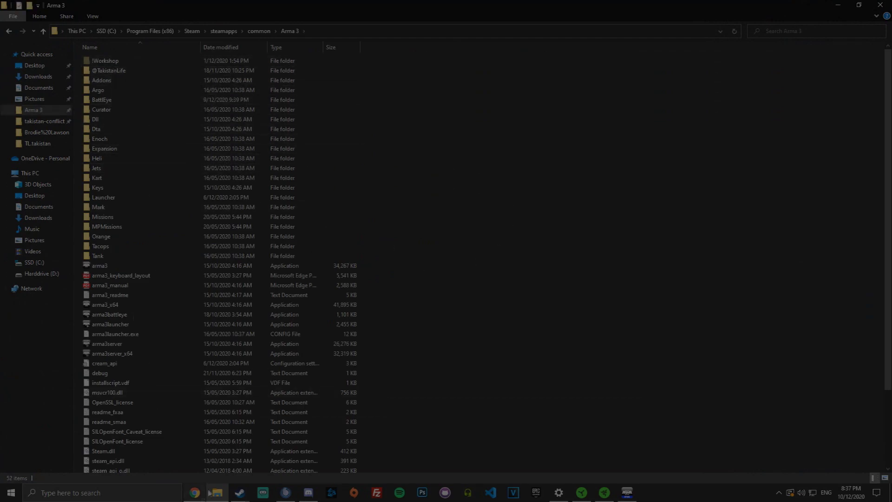
right_click(210, 492)
click(552, 200)
click(163, 71)
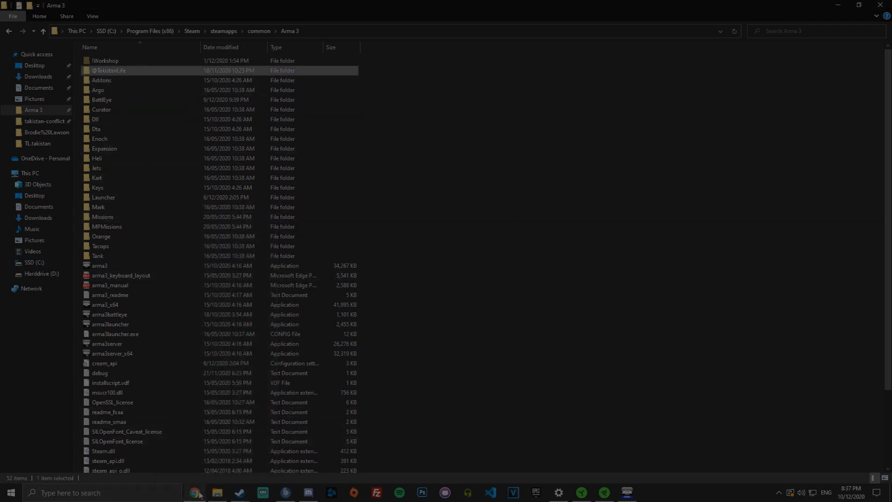
mouse_move(161, 73)
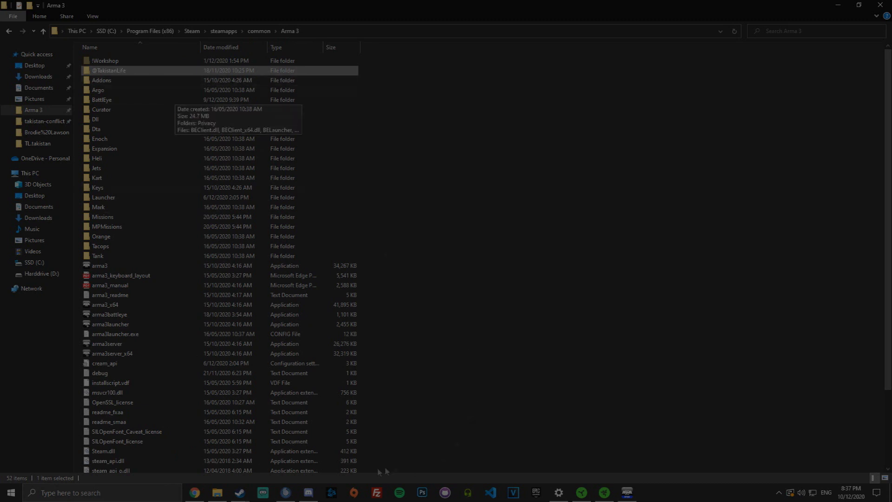
click(628, 493)
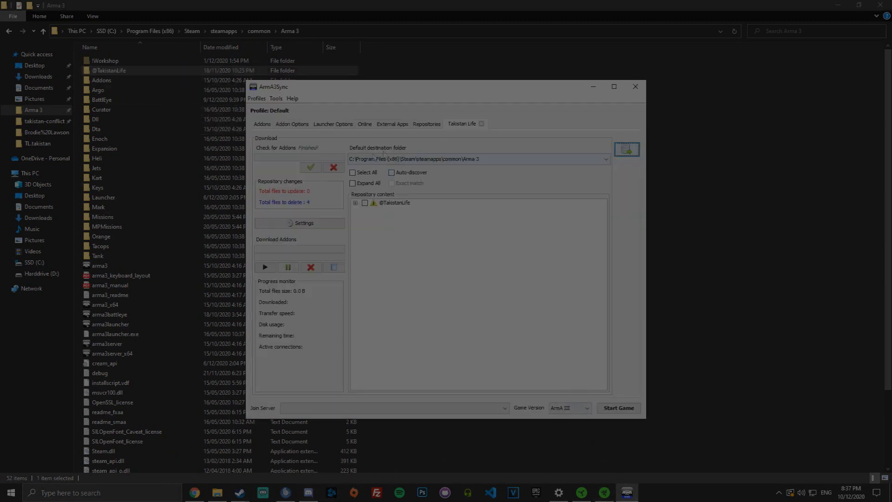
click(311, 168)
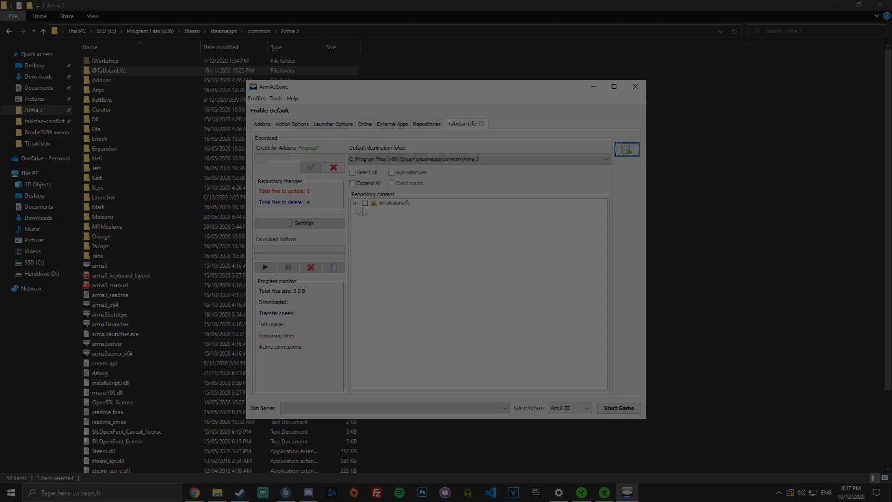
click(355, 203)
click(365, 210)
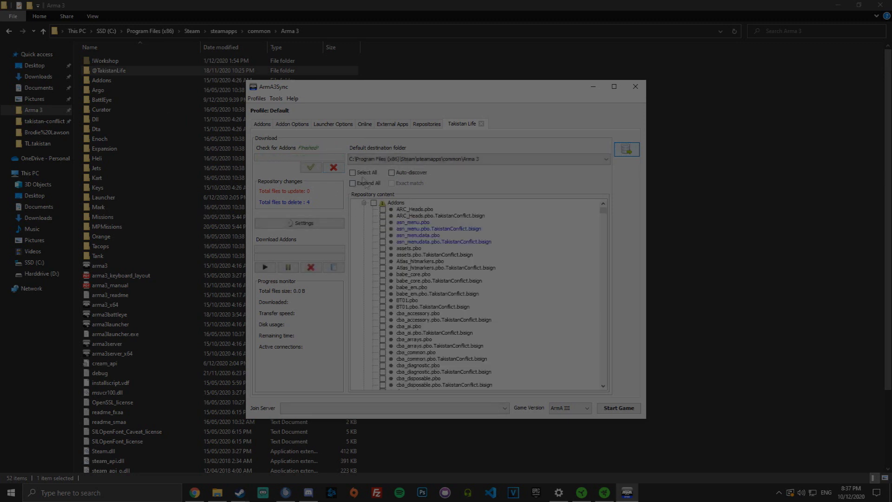
Step: Exclude asn_menu.pbo, asn_menudata.pbo and their TakistanConflict.bisign files from the selected repository content
click(382, 222)
click(382, 229)
click(383, 235)
click(383, 229)
click(382, 241)
click(432, 229)
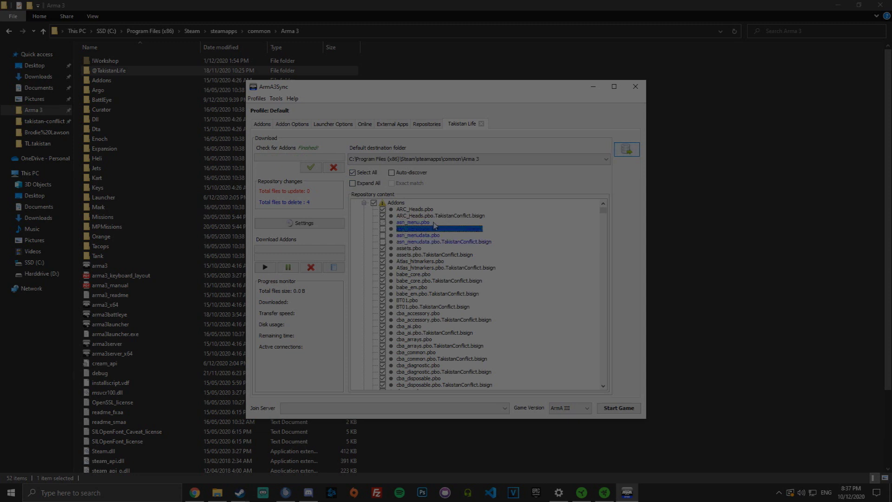
click(421, 212)
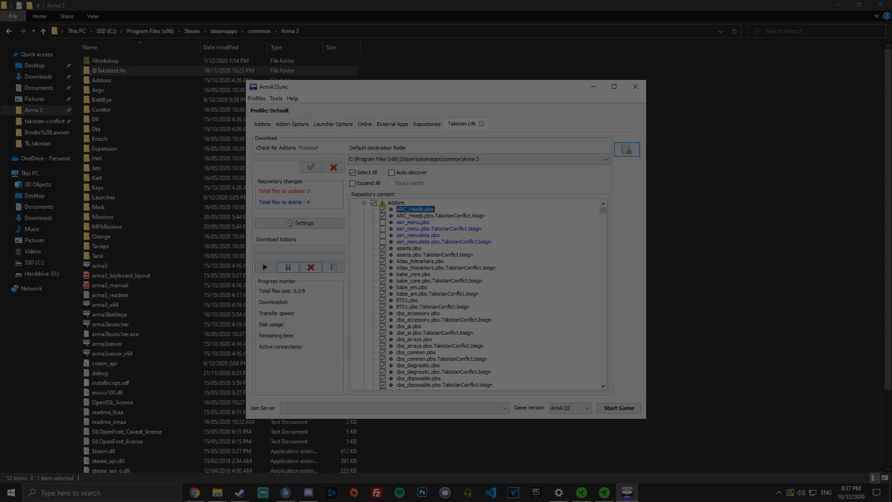
scroll(420, 219, down, 15)
click(410, 267)
scroll(410, 263, up, 6)
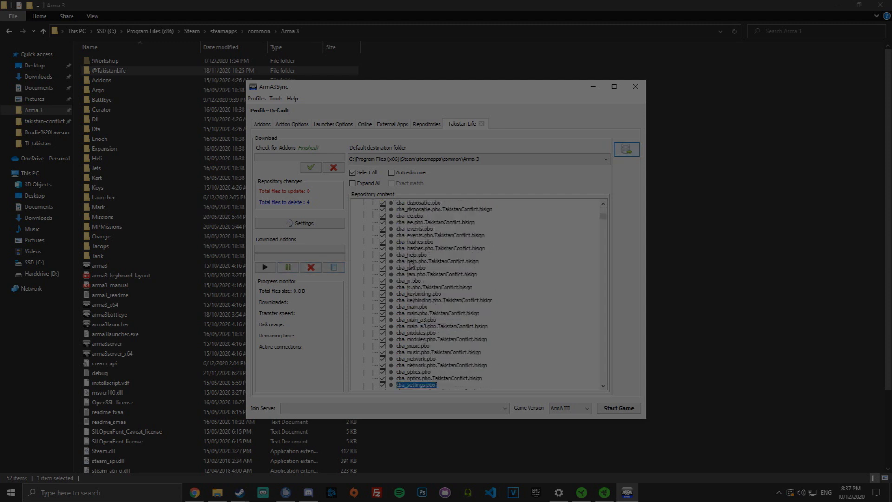
scroll(411, 263, up, 10)
drag(603, 210, 576, 169)
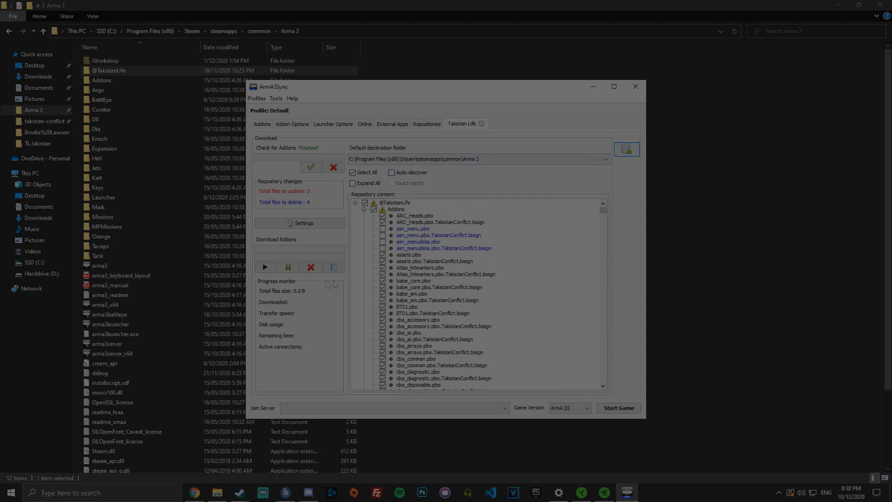
click(265, 268)
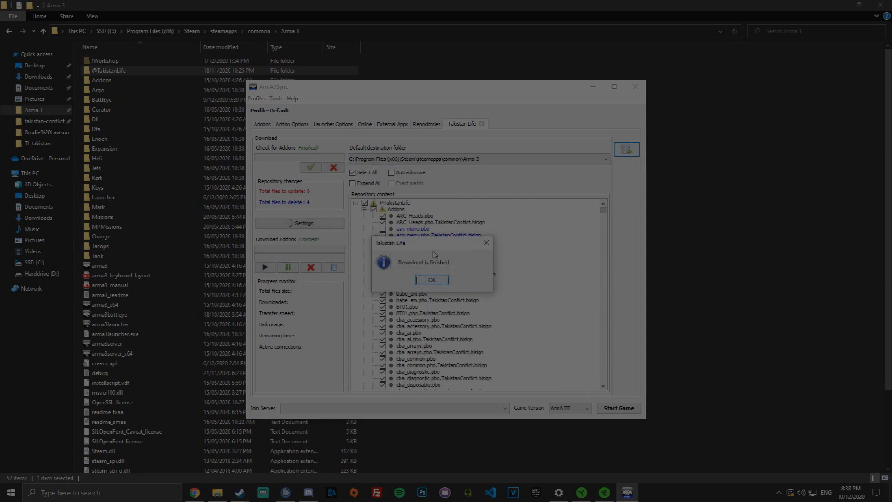
click(433, 280)
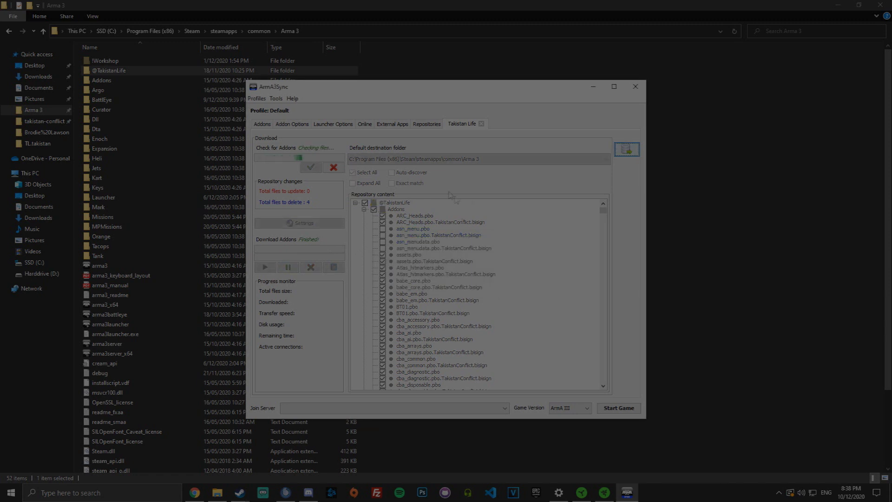
Step: Switch to Steam, launch Arma 3 from the game library, and minimise the Steam window
mouse_move(238, 492)
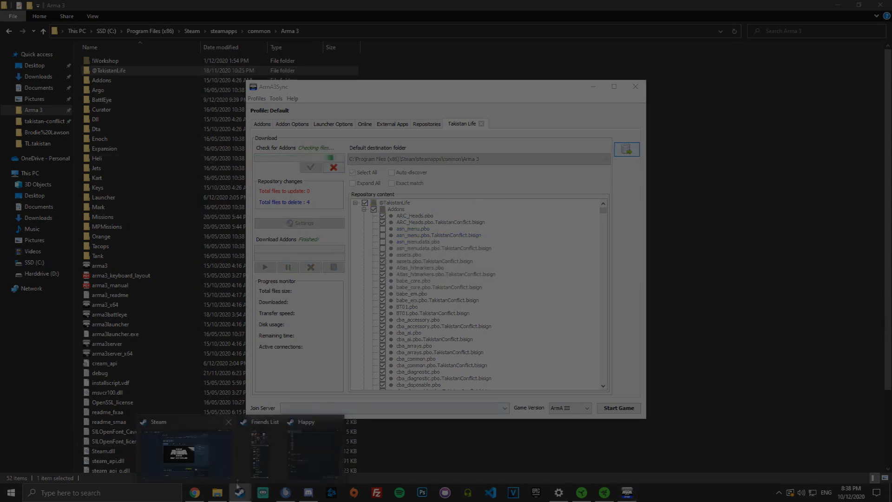
click(195, 451)
click(100, 24)
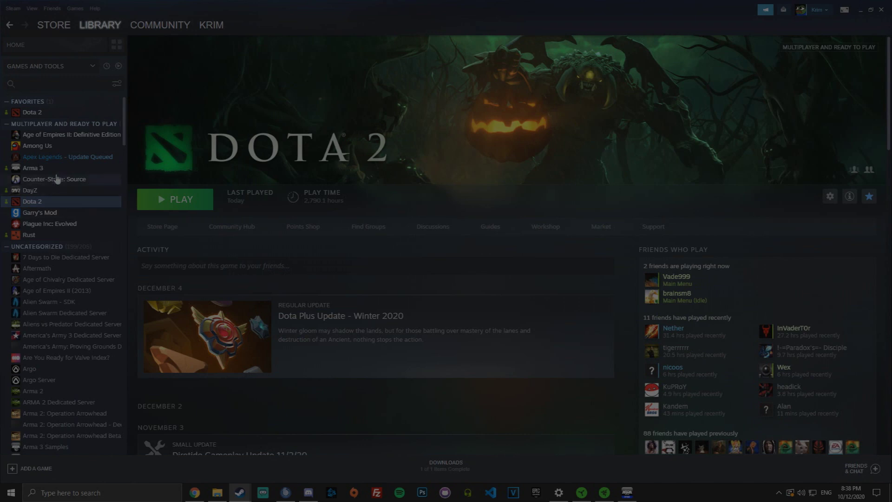
click(59, 172)
click(188, 200)
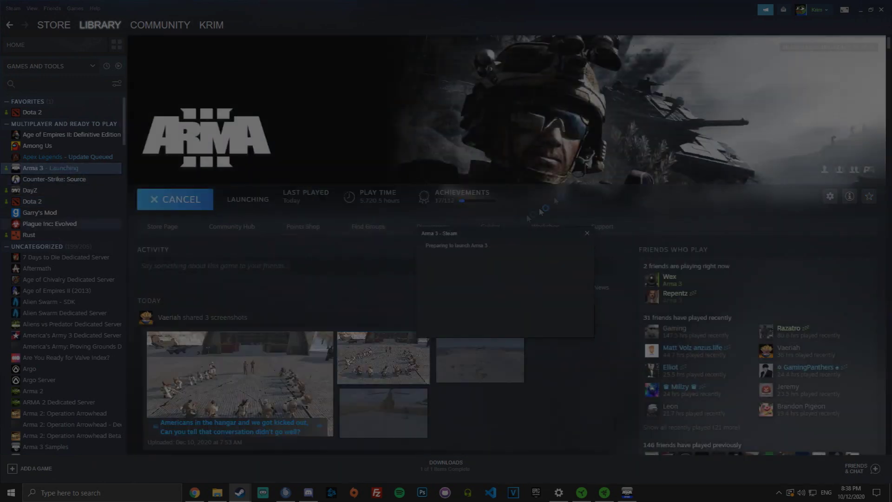
click(861, 13)
Step: Open the mod list in the Arma 3 launcher and view the details of the CBA_A3 mod
click(70, 154)
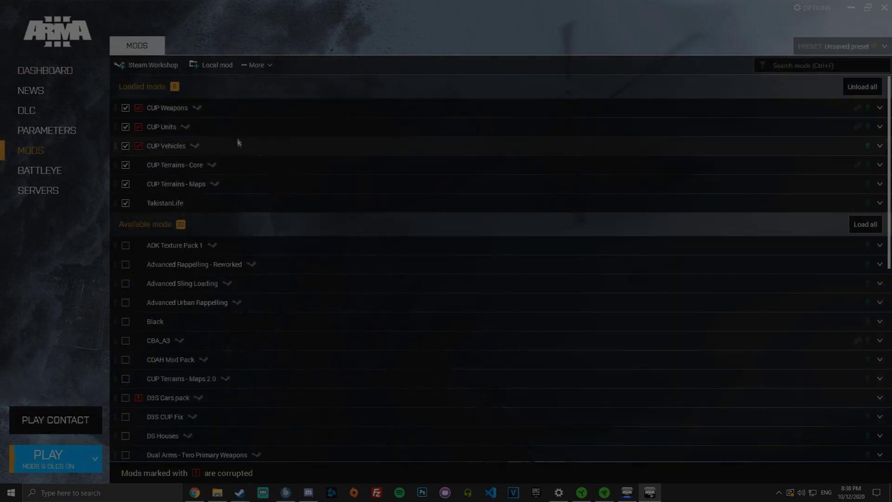
click(182, 342)
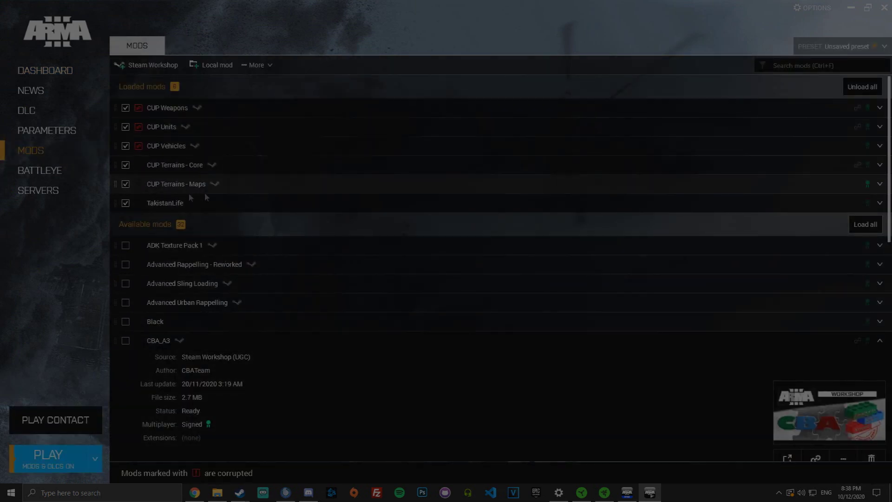
click(219, 343)
click(213, 65)
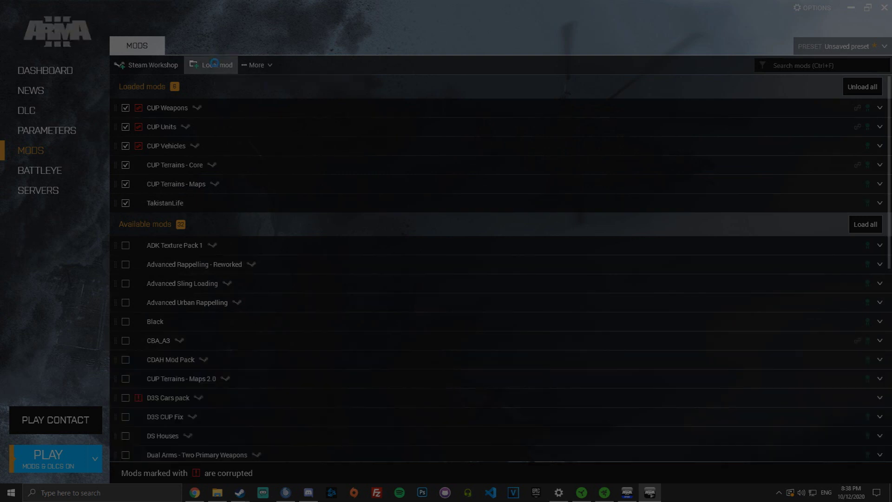
scroll(51, 120, up, 3)
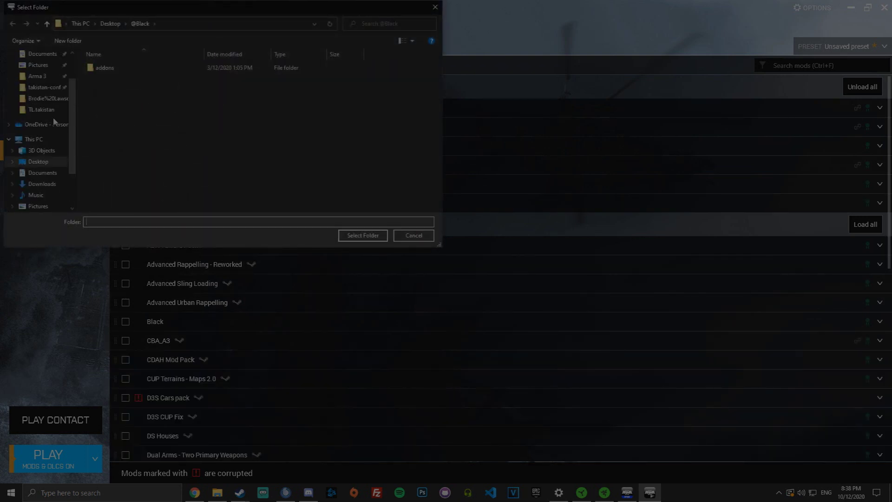
click(37, 75)
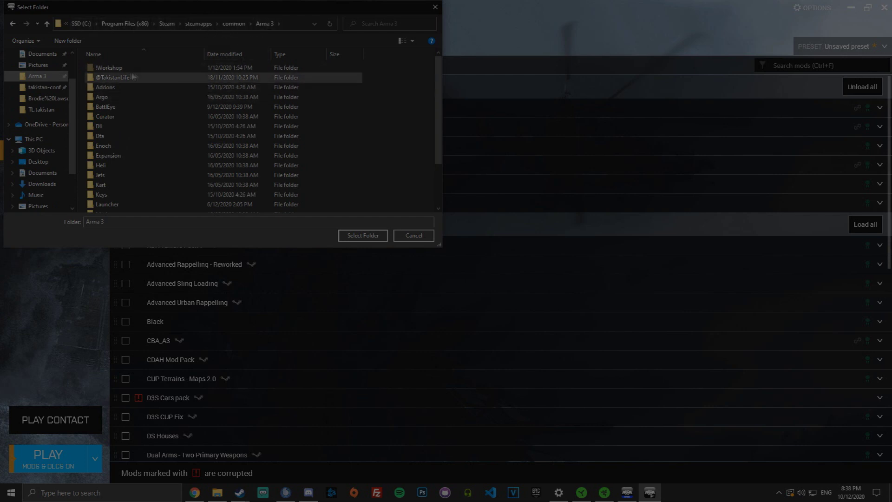
click(184, 77)
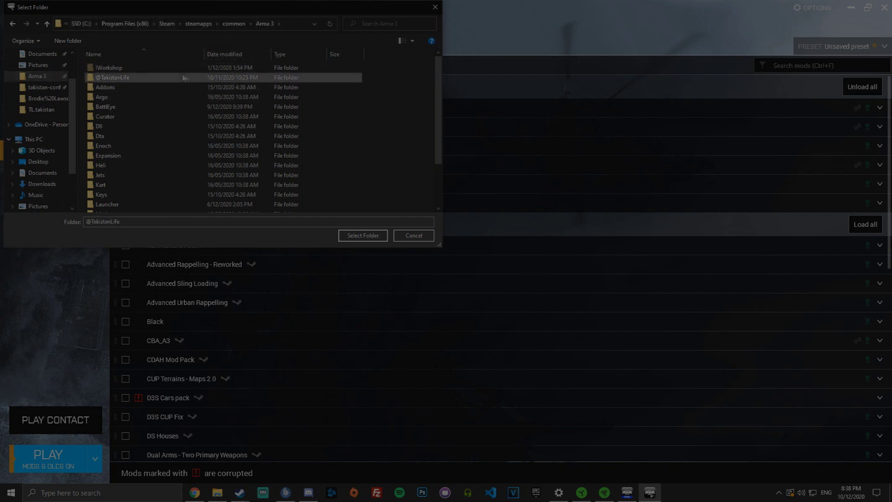
click(418, 237)
Step: Review the available and loaded mods, checking the details of TakistanLife, CUP Terrains - Maps, CUP Terrains - Core and CUP Weapons
scroll(315, 241, down, 10)
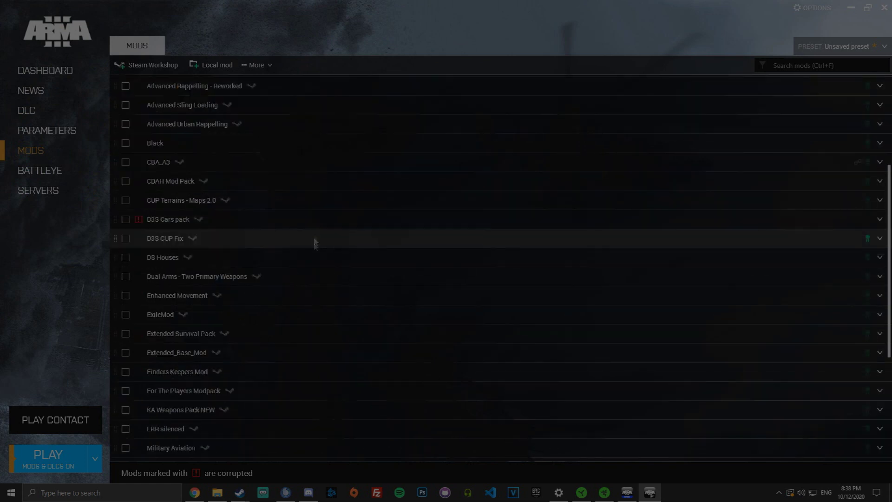
scroll(219, 260, up, 10)
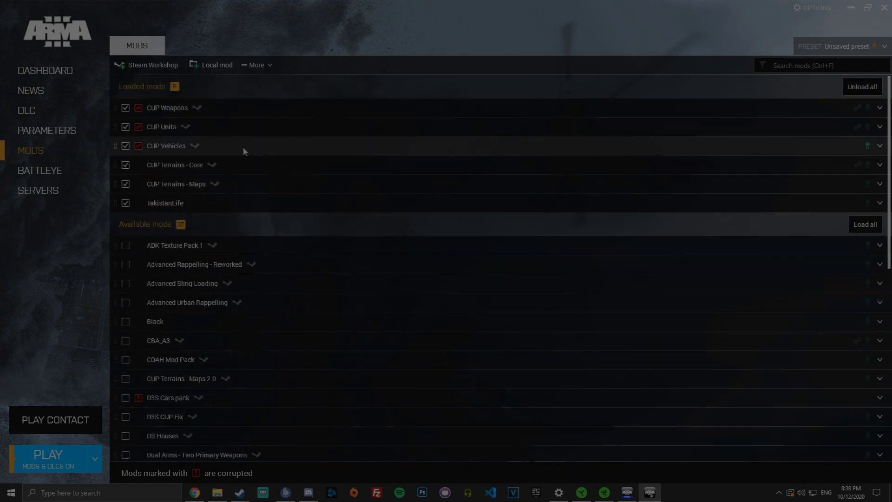
click(210, 206)
click(252, 209)
click(255, 184)
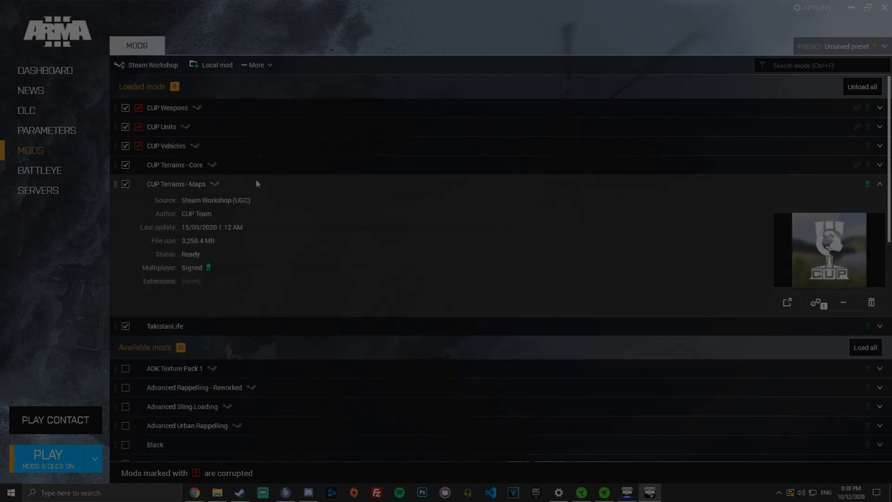
click(256, 181)
click(268, 165)
click(300, 109)
click(301, 109)
click(241, 224)
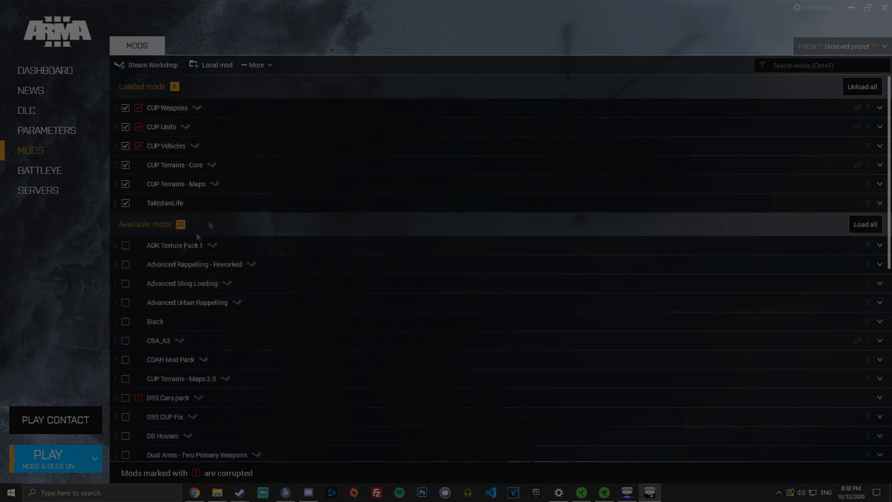
Step: Start the game with the loaded mods and minimise the Arma 3 launcher
click(68, 473)
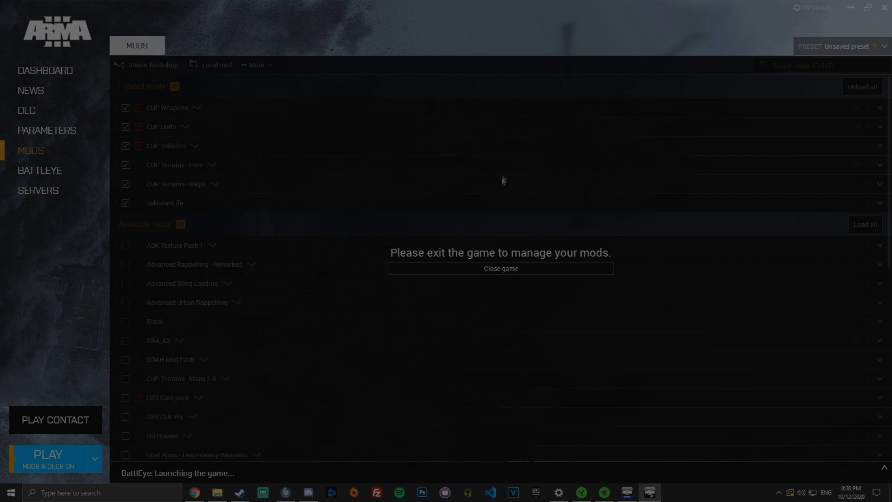
click(850, 7)
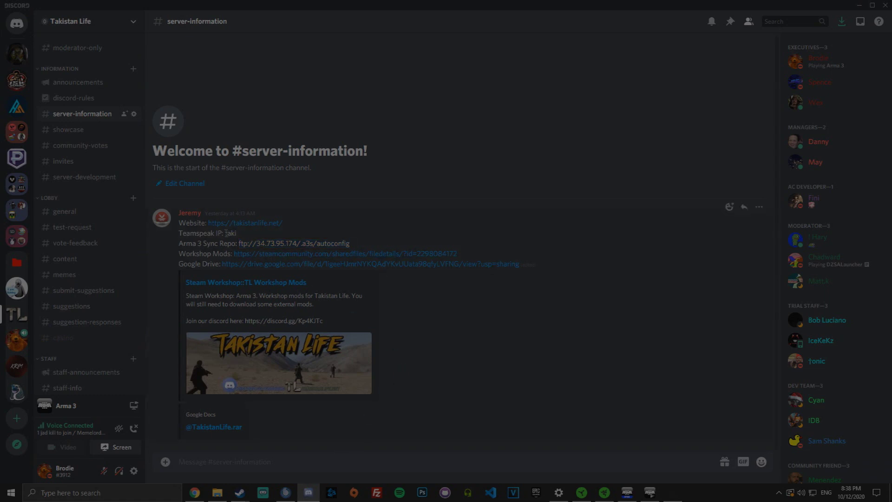
Step: Copy the Teamspeak IP "taki" from the server-information channel in Discord
right_click(230, 233)
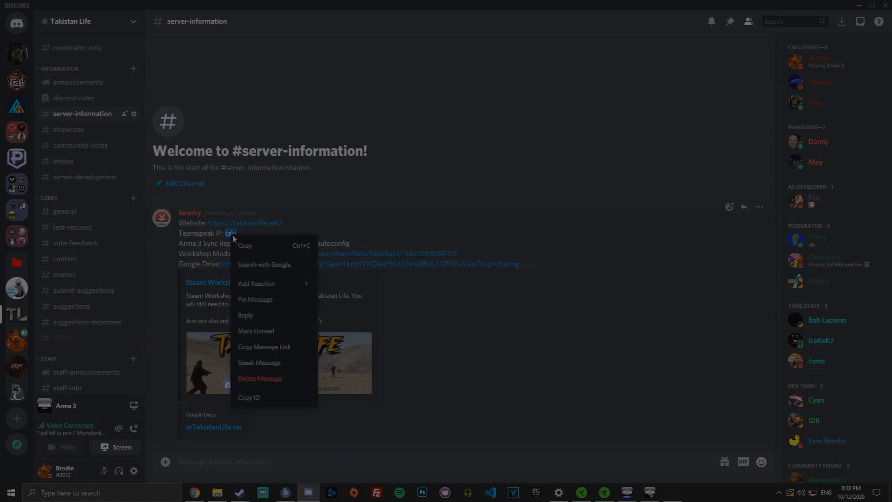
click(247, 241)
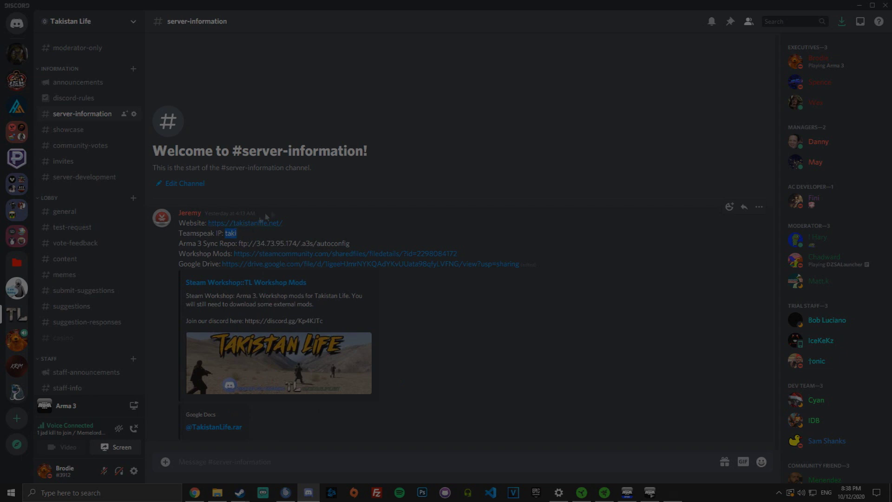
double_click(230, 233)
Step: Switch to TeamSpeak, view the server connection dialog and the Takistan Life channel list, and return to Discord
click(284, 494)
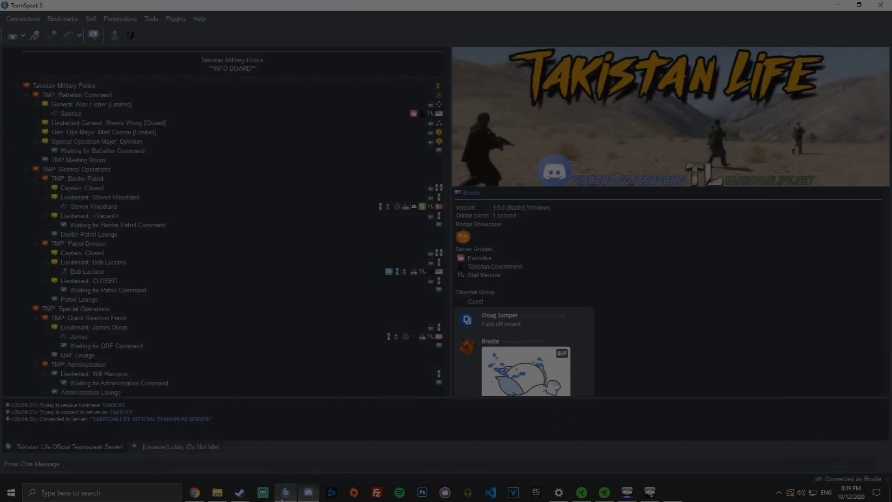
click(29, 19)
click(40, 31)
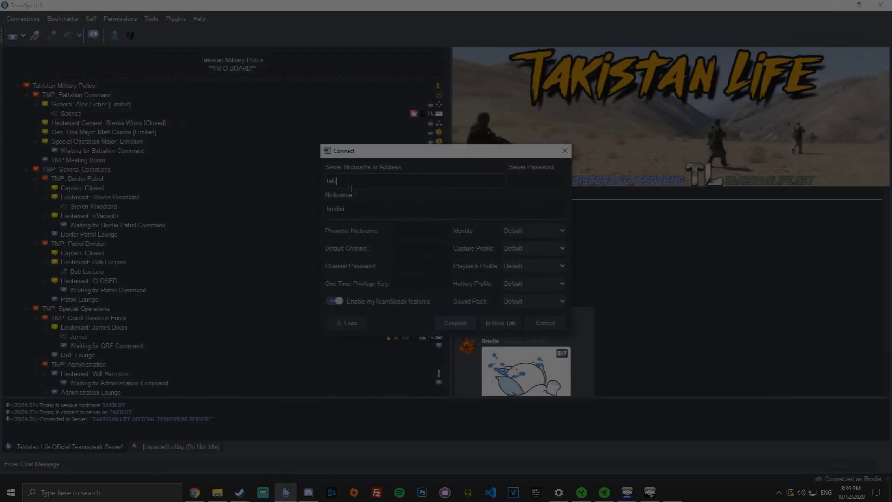
click(554, 327)
scroll(264, 253, up, 15)
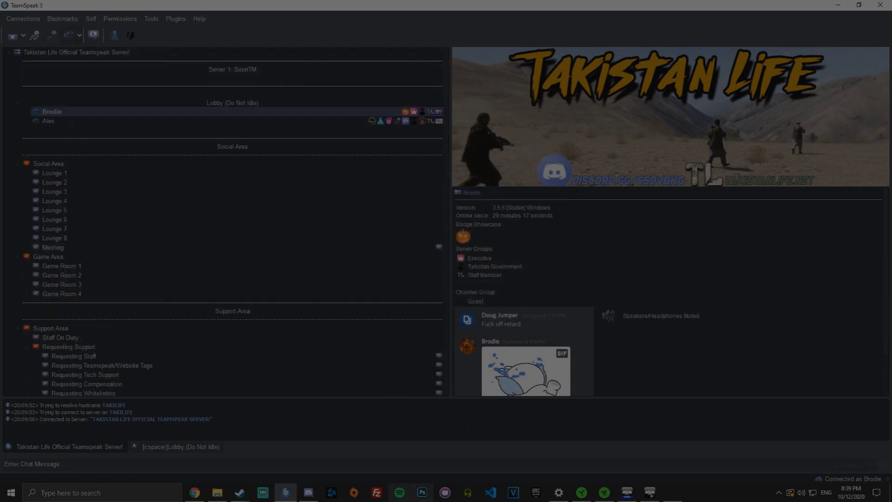
click(308, 493)
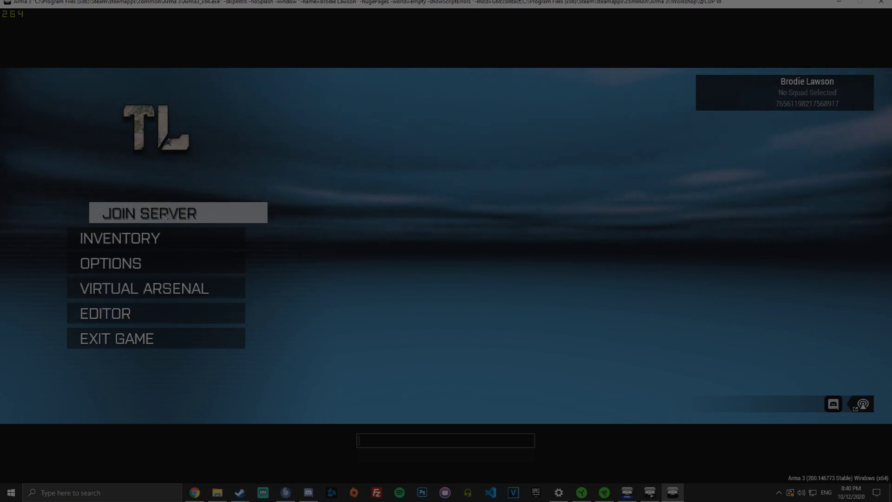
Step: Join the Takistan Life server from the Arma 3 main menu's server selection
click(232, 213)
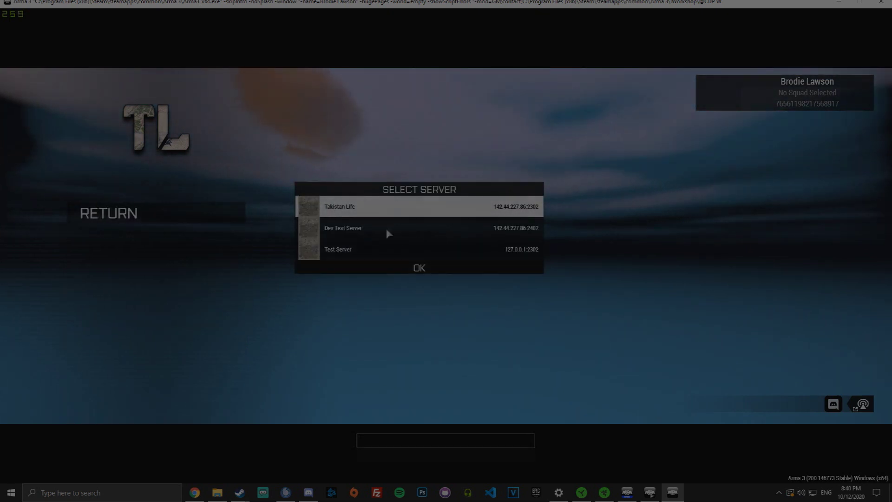
click(430, 271)
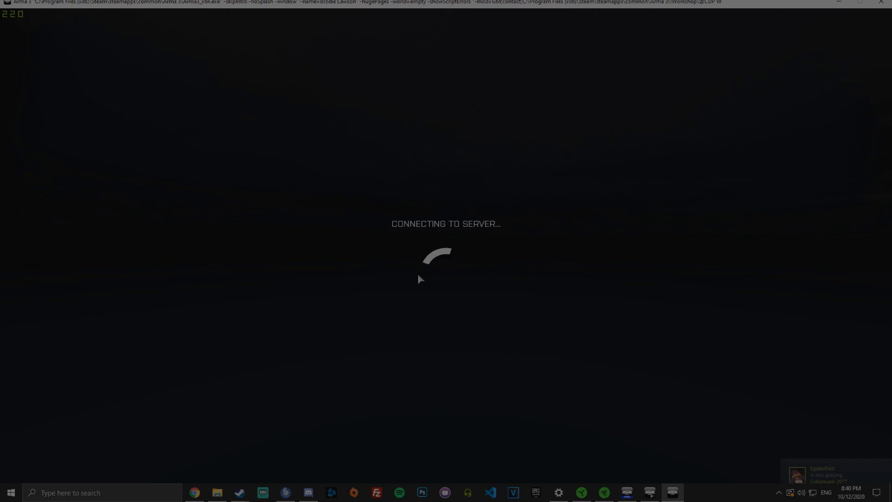